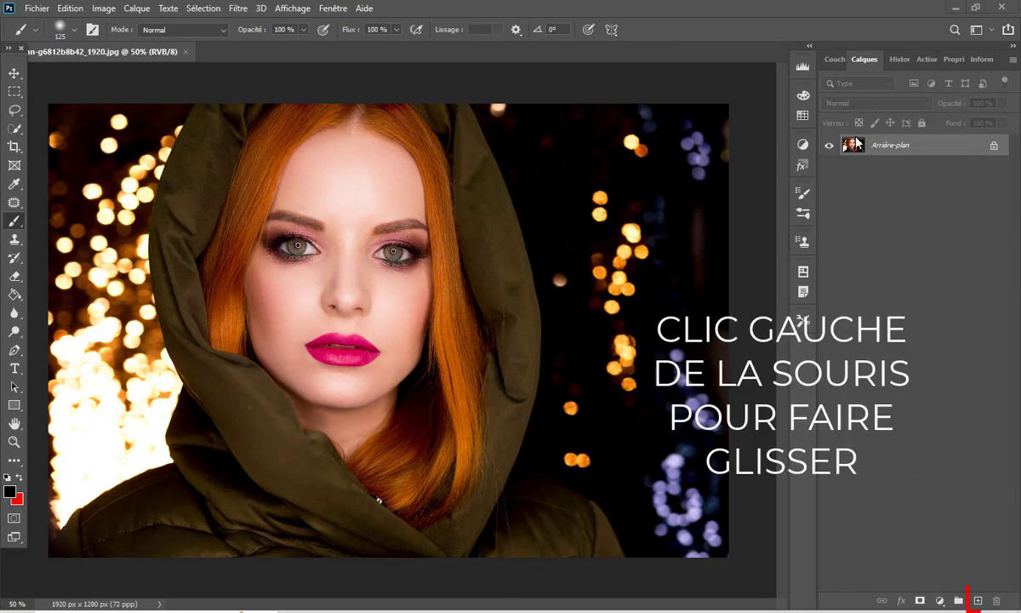
Duplicate the Arrière-plan layer to create Arrière-plan copie above it
mouse_move(853, 144)
mouse_down()
mouse_move(973, 524)
mouse_move(978, 600)
mouse_up()
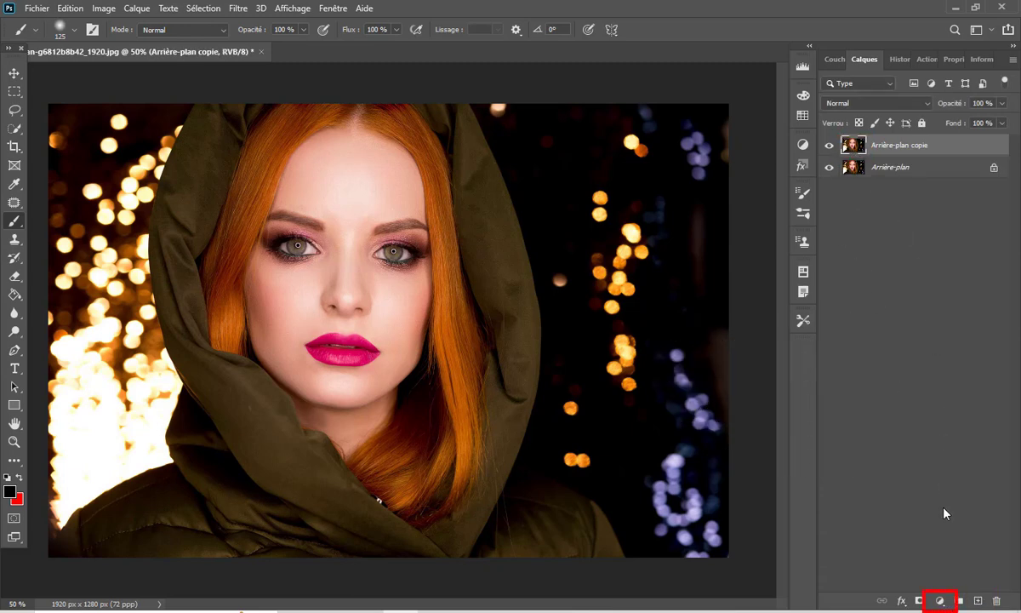
Add a Noir et blanc adjustment layer and return to the Calques list
click(941, 601)
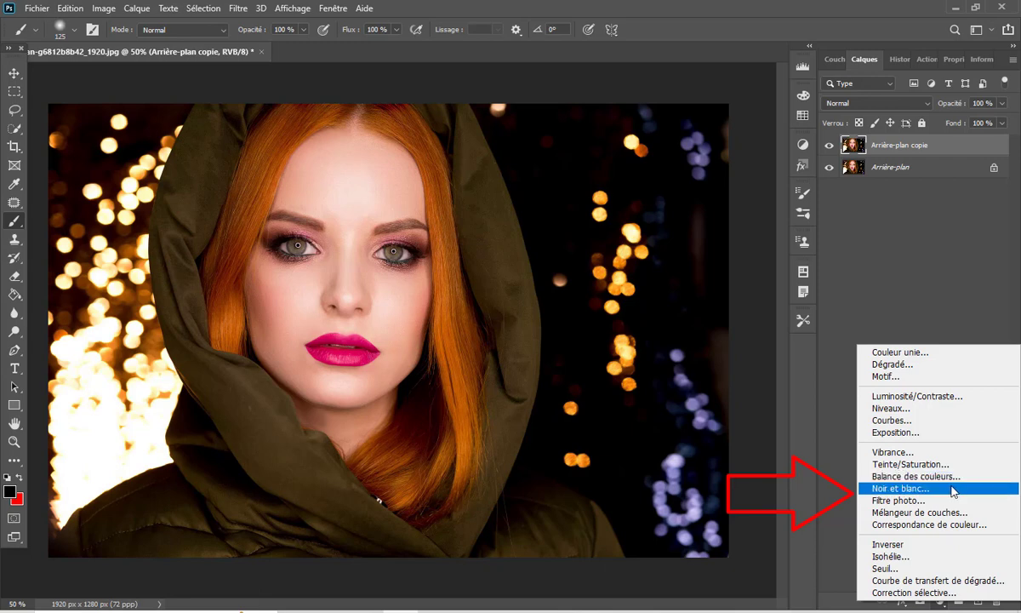
click(984, 490)
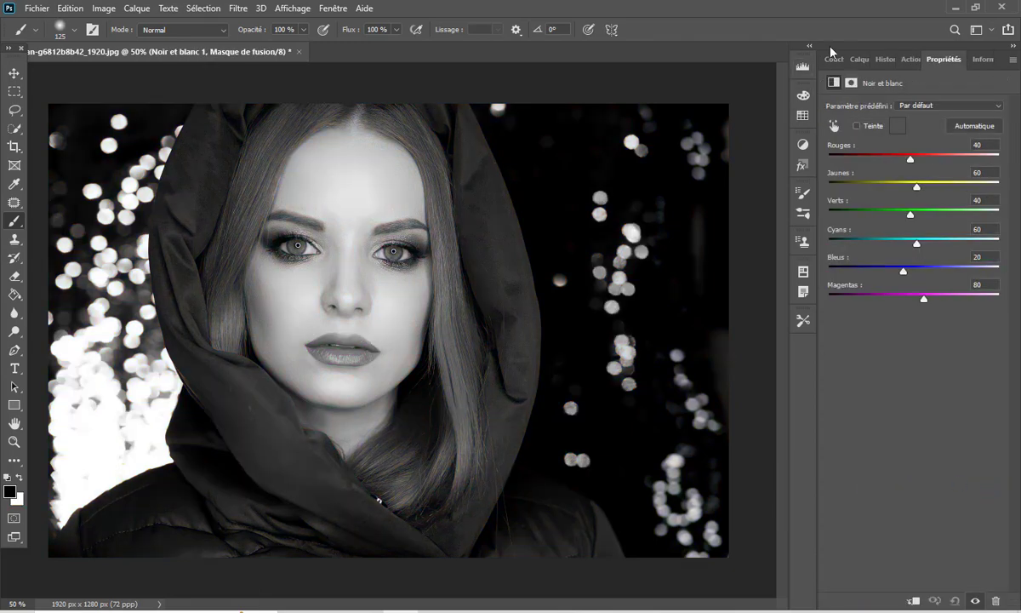
click(859, 60)
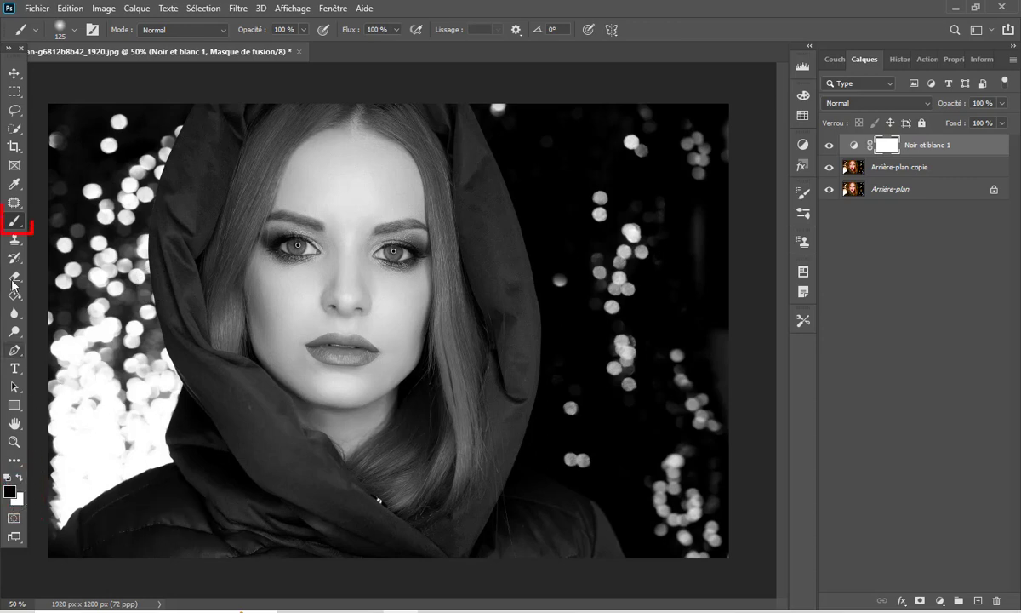
Paint black on the Noir et blanc mask with a 269 px soft round brush, except the hair
right_click(17, 223)
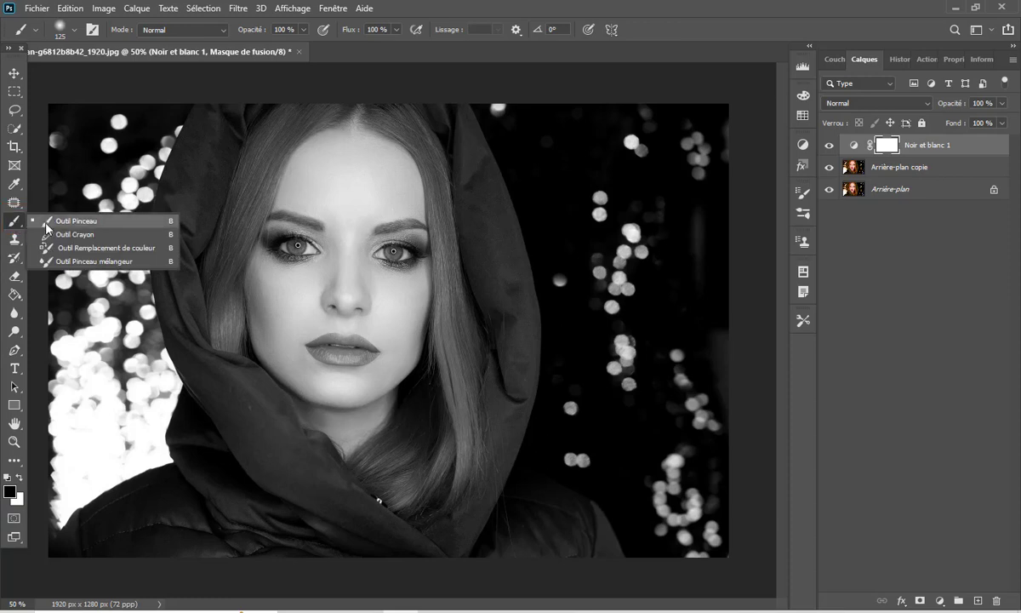
click(92, 225)
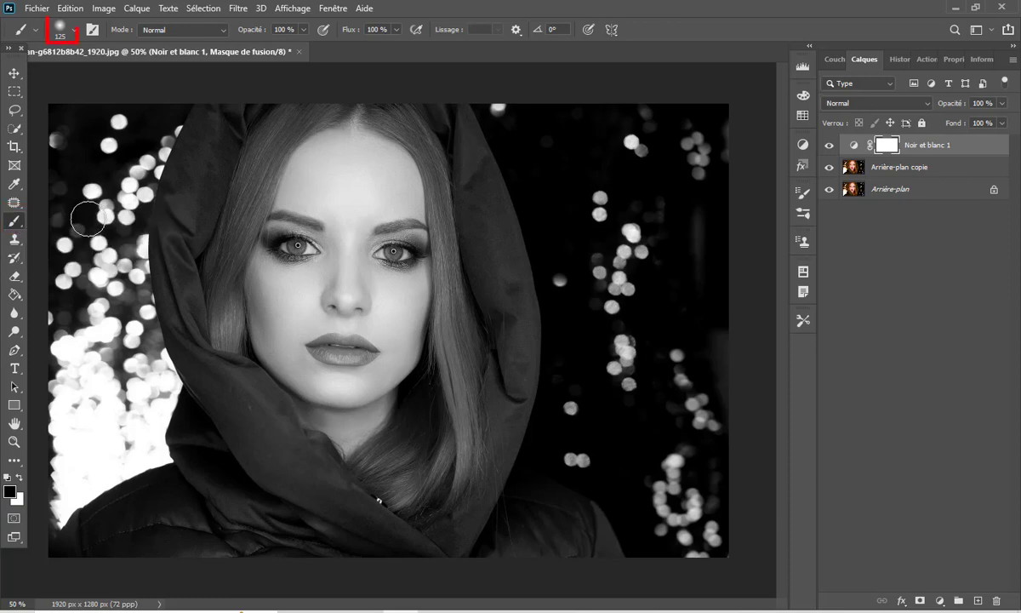
click(71, 37)
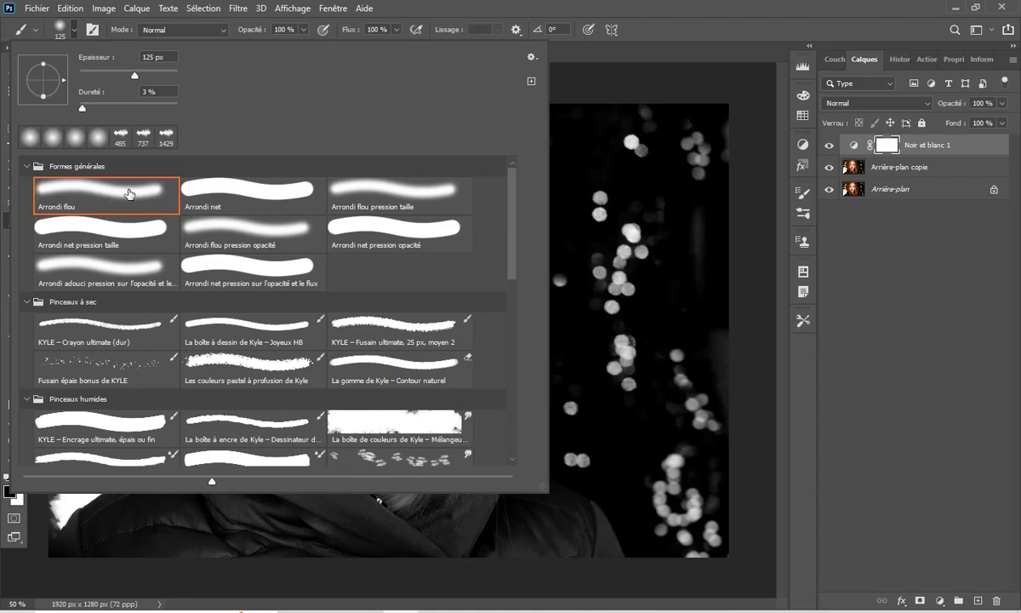
click(680, 10)
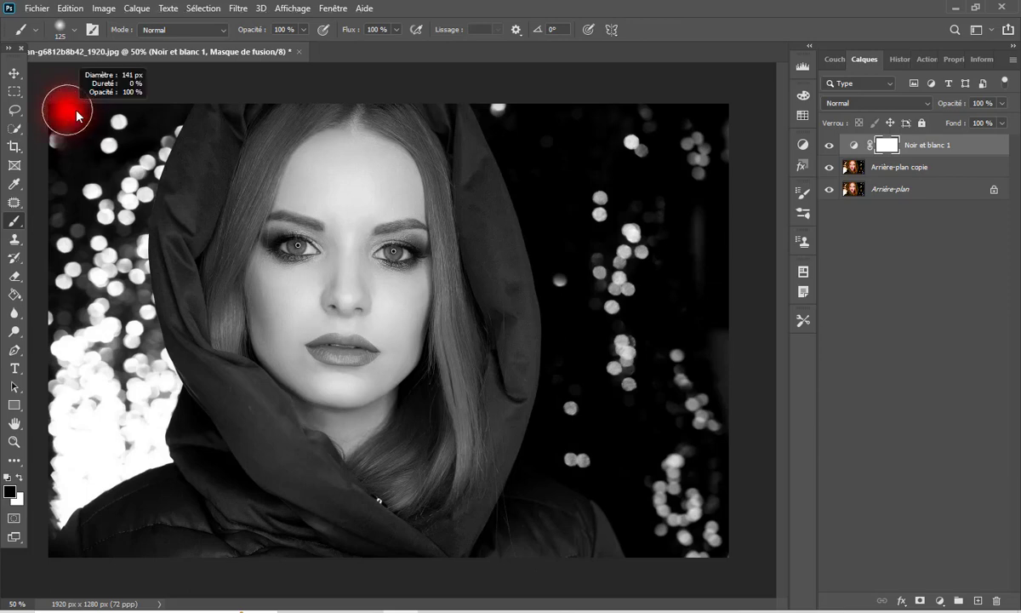
mouse_move(69, 114)
mouse_down()
mouse_move(75, 201)
mouse_move(125, 114)
mouse_move(153, 202)
mouse_move(205, 114)
mouse_move(175, 206)
mouse_move(178, 333)
mouse_move(94, 281)
mouse_move(64, 321)
mouse_move(64, 467)
mouse_move(110, 540)
mouse_move(128, 396)
mouse_move(155, 361)
mouse_move(196, 417)
mouse_move(205, 382)
mouse_move(253, 423)
mouse_move(242, 401)
mouse_move(305, 494)
mouse_move(280, 525)
mouse_move(68, 515)
mouse_move(345, 543)
mouse_move(342, 521)
mouse_move(380, 553)
mouse_move(456, 557)
mouse_move(559, 536)
mouse_move(688, 543)
mouse_move(711, 178)
mouse_move(703, 113)
mouse_move(451, 87)
mouse_move(500, 222)
mouse_move(524, 369)
mouse_move(506, 486)
mouse_move(540, 558)
mouse_move(629, 135)
mouse_up()
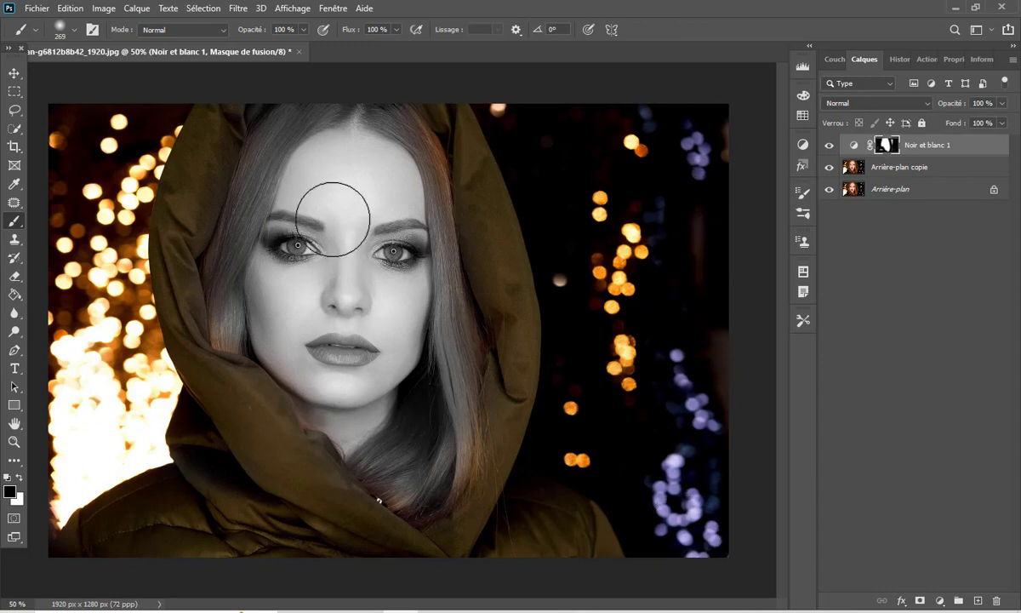
mouse_move(329, 164)
mouse_down()
mouse_move(370, 176)
mouse_move(387, 202)
mouse_move(392, 244)
mouse_move(305, 258)
mouse_move(305, 201)
mouse_move(342, 257)
mouse_move(313, 338)
mouse_move(289, 283)
mouse_move(309, 364)
mouse_move(342, 405)
mouse_move(365, 360)
mouse_move(383, 238)
mouse_move(393, 276)
mouse_move(381, 190)
mouse_move(370, 167)
mouse_move(349, 160)
mouse_move(325, 181)
mouse_move(309, 265)
mouse_move(278, 299)
mouse_move(282, 269)
mouse_move(292, 326)
mouse_move(356, 366)
mouse_move(387, 292)
mouse_move(356, 394)
mouse_move(333, 417)
mouse_move(342, 194)
mouse_up()
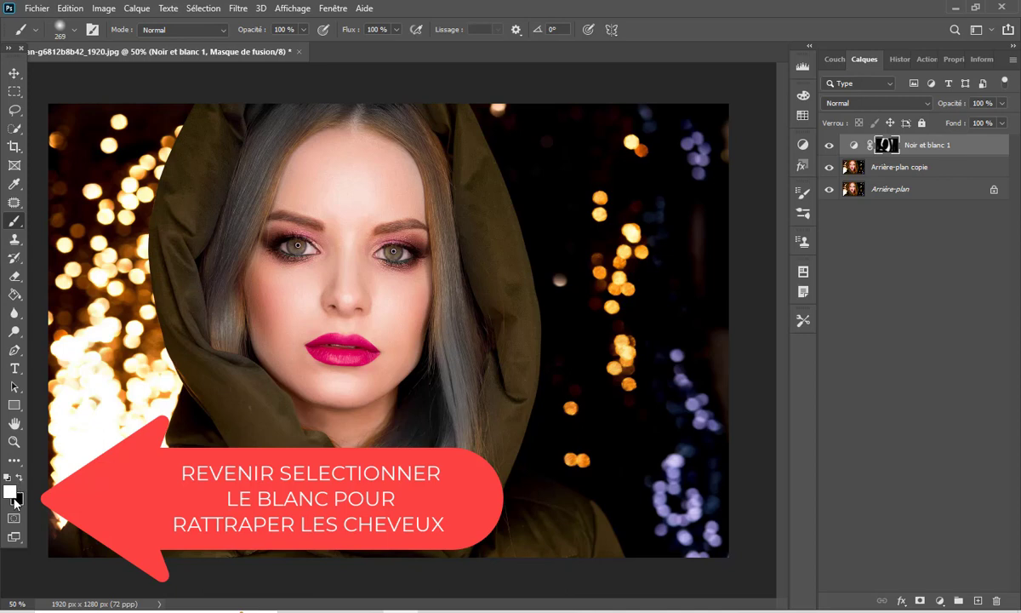
Shrink the brush to 113 px and paint white along the hair edges on the mask
drag(196, 325, 189, 326)
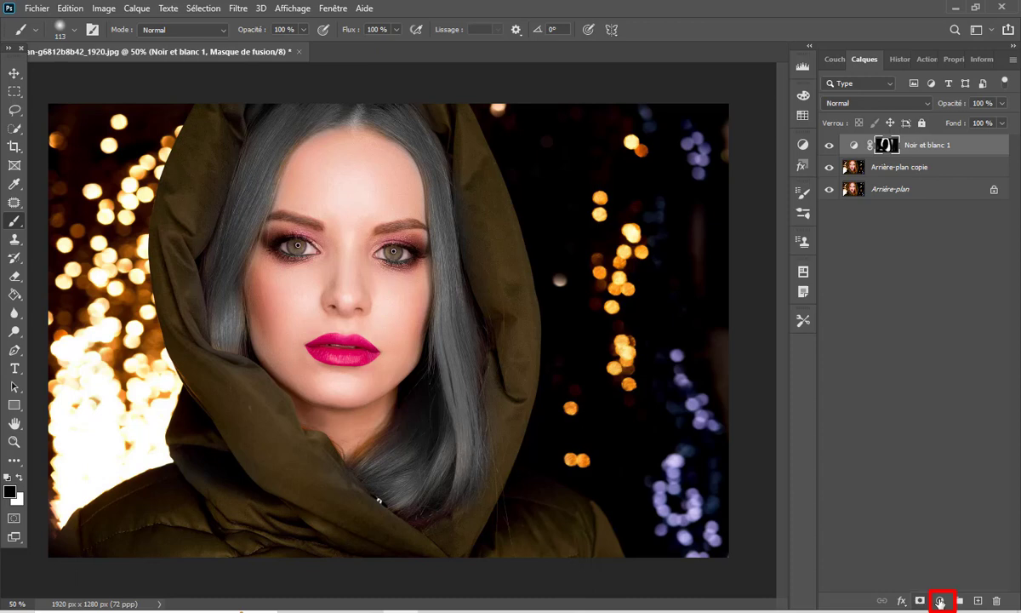
Add a clipped, colourised Teinte/Saturation layer tinting the hair teal: hue 179, saturation 40
click(942, 602)
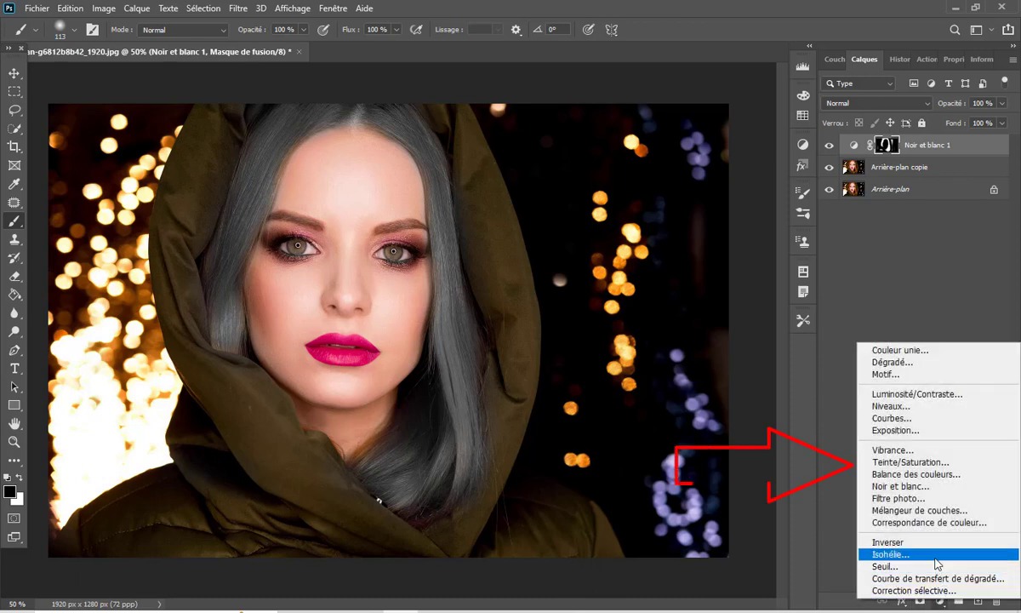
click(976, 467)
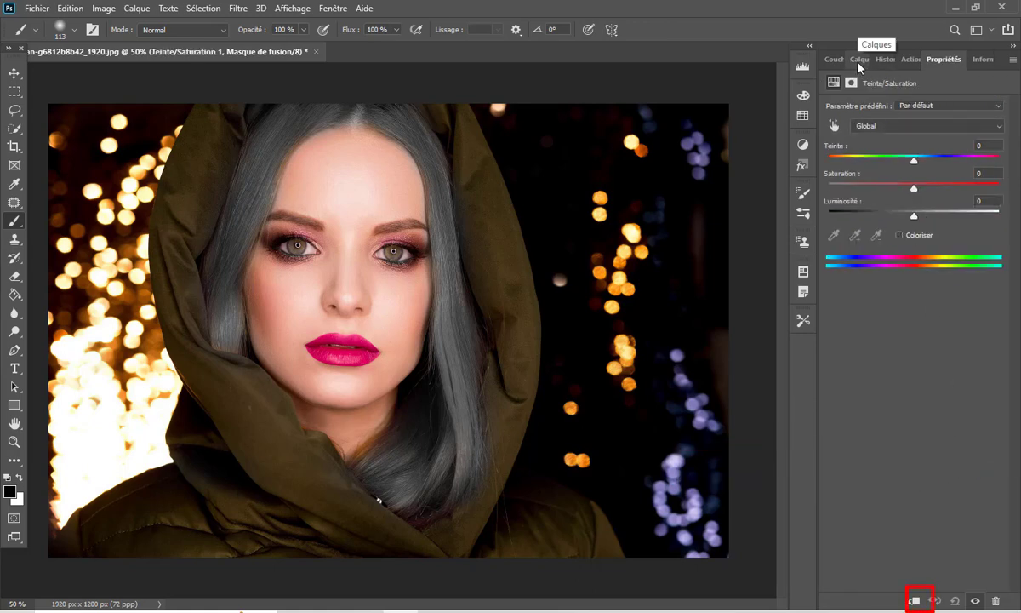
click(899, 237)
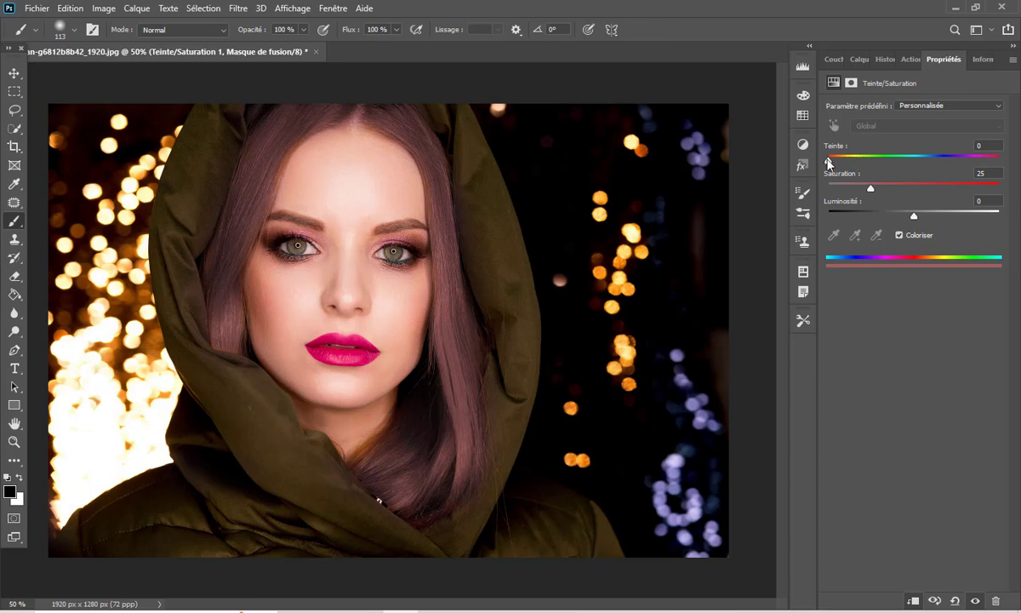
mouse_move(828, 163)
mouse_down()
mouse_move(864, 163)
mouse_move(863, 186)
mouse_up()
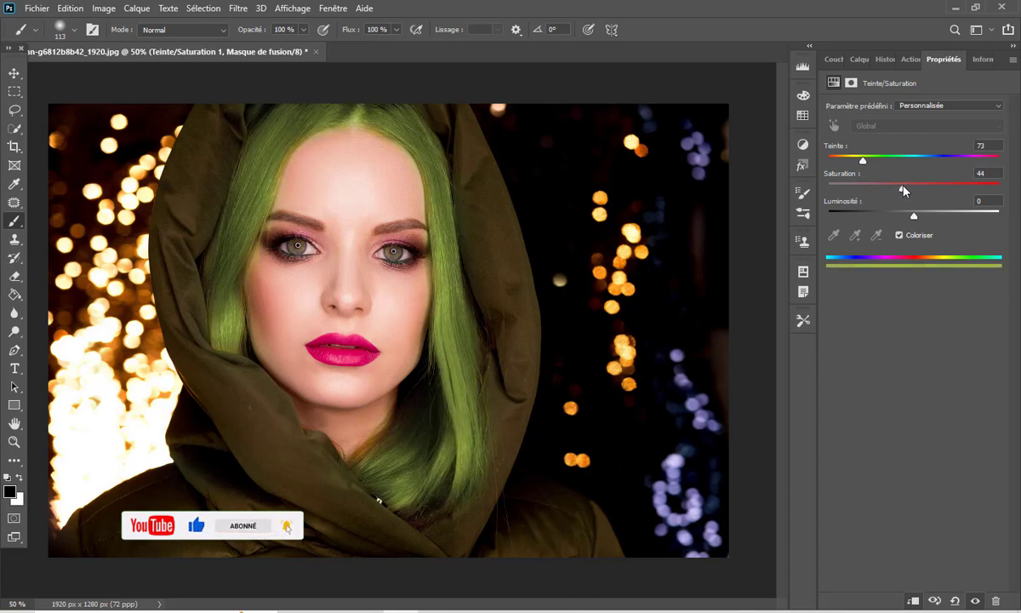
mouse_move(877, 186)
mouse_down()
mouse_move(883, 164)
mouse_move(863, 189)
mouse_up()
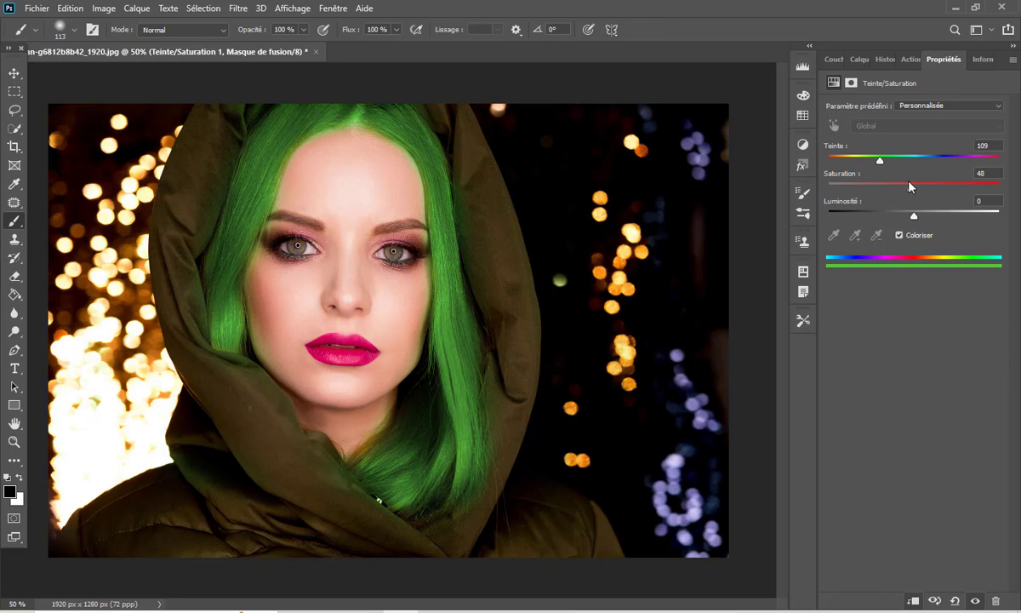
mouse_move(908, 187)
mouse_down()
mouse_move(898, 164)
mouse_move(915, 162)
mouse_up()
Try several hair colours, settling on Teinte 206, Saturation 45, Luminosité -1
drag(914, 219, 934, 223)
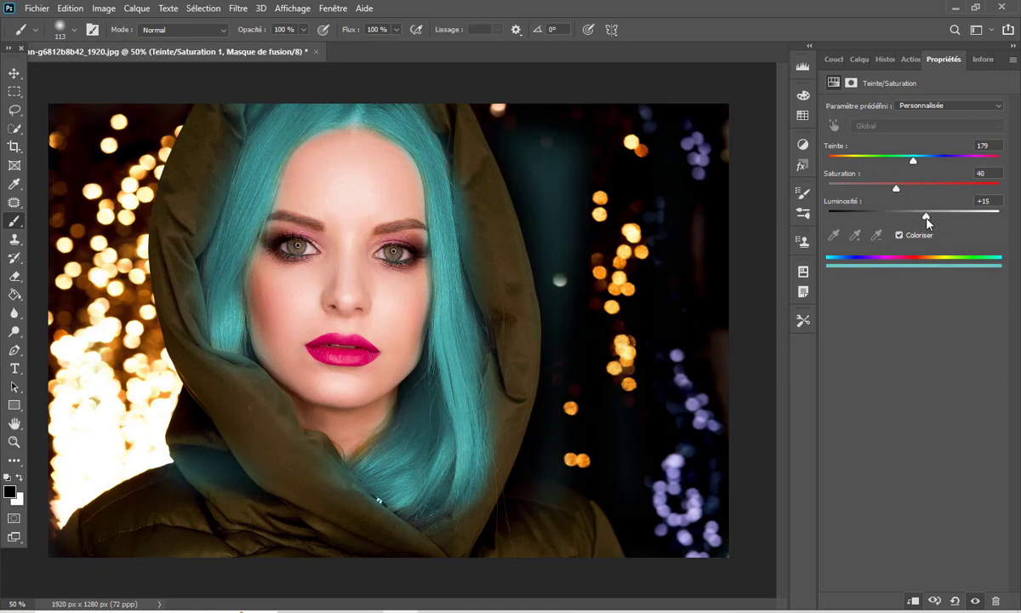
mouse_move(926, 221)
mouse_down()
mouse_move(873, 218)
mouse_move(901, 213)
mouse_move(907, 188)
mouse_move(934, 162)
mouse_move(941, 167)
mouse_up()
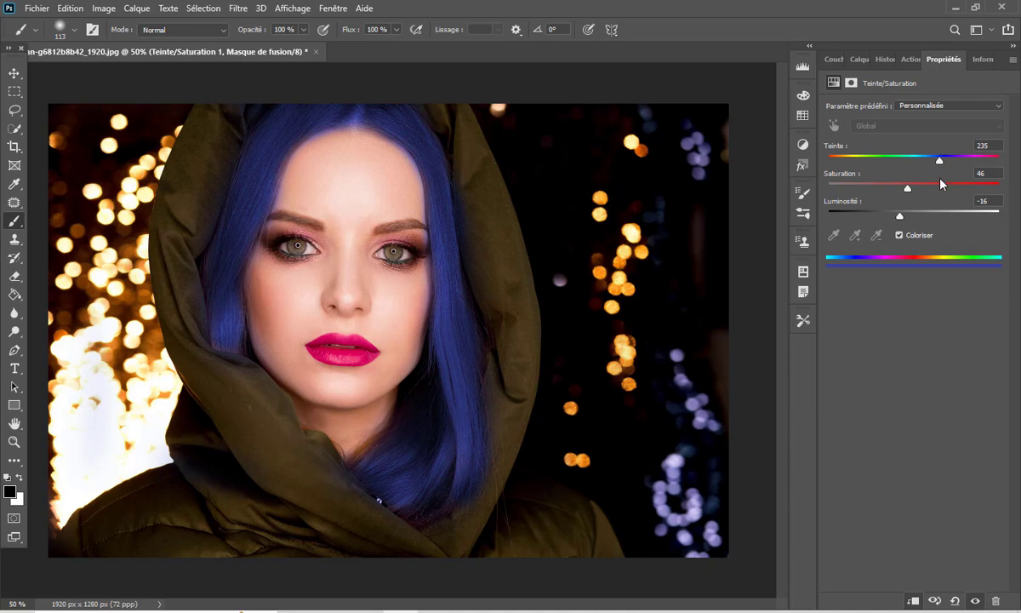
drag(874, 193, 908, 194)
drag(951, 165, 966, 166)
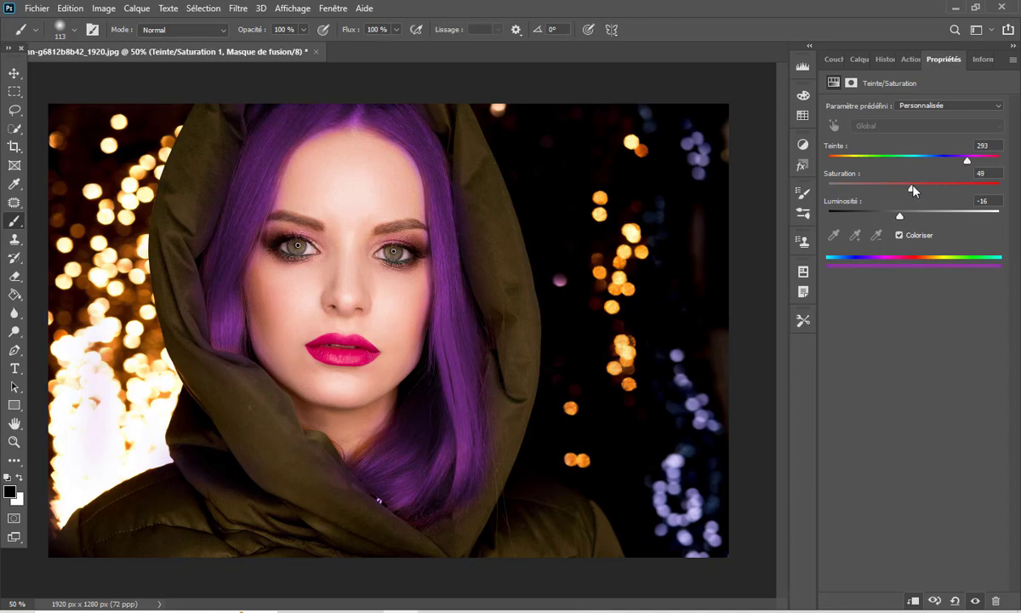
drag(979, 167, 985, 166)
drag(900, 191, 876, 190)
mouse_move(912, 216)
mouse_down()
mouse_move(866, 216)
mouse_move(927, 217)
mouse_move(912, 218)
mouse_move(919, 190)
mouse_up()
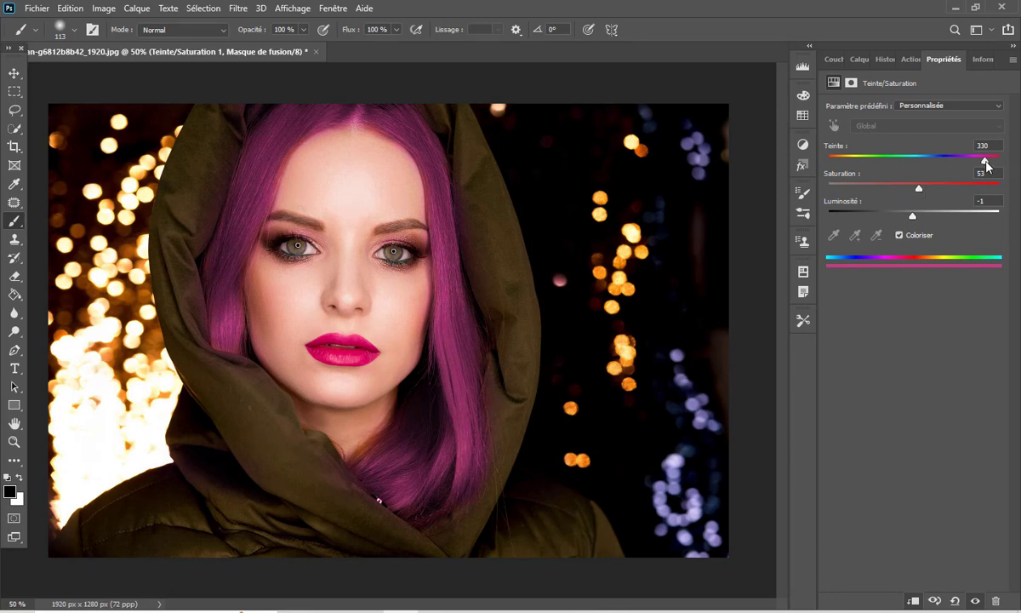
drag(952, 160, 925, 160)
mouse_move(959, 192)
mouse_down()
mouse_move(824, 192)
mouse_move(869, 192)
mouse_up()
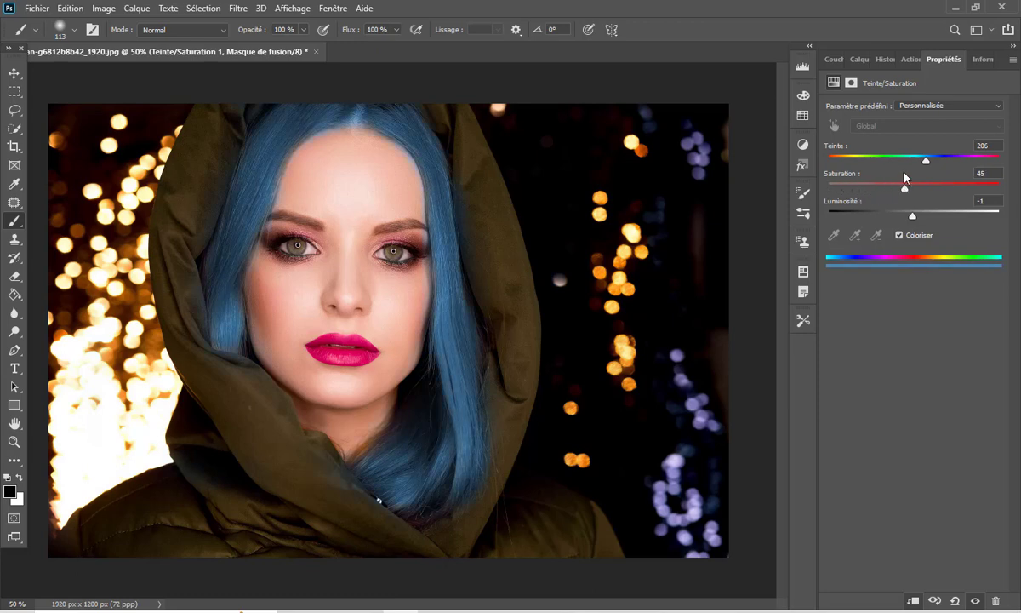
Return to Calques, toggle the Noir et blanc mask off and back on, selecting that layer
click(854, 60)
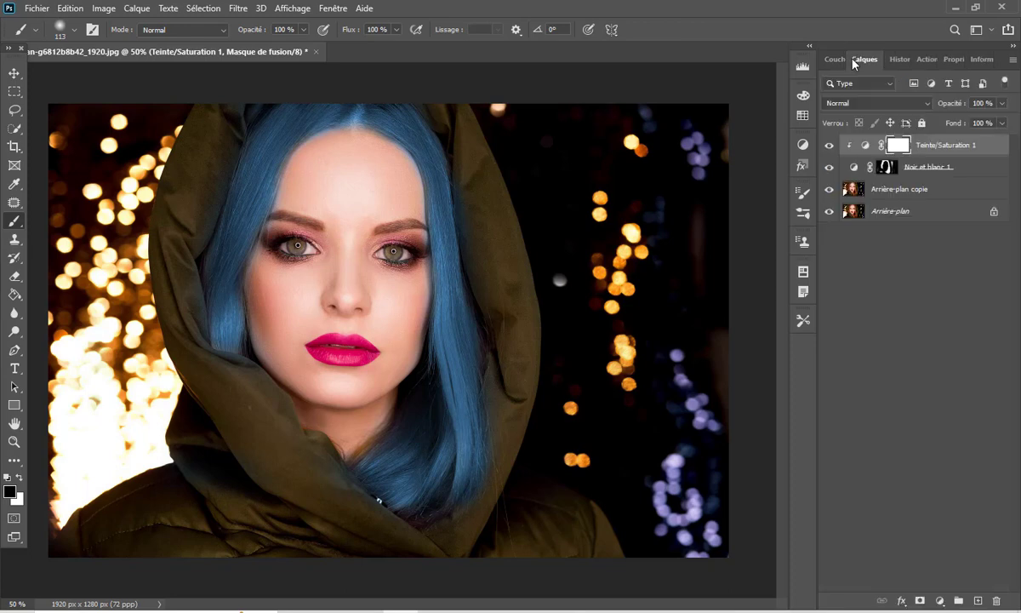
shift+click(883, 167)
shift+click(892, 168)
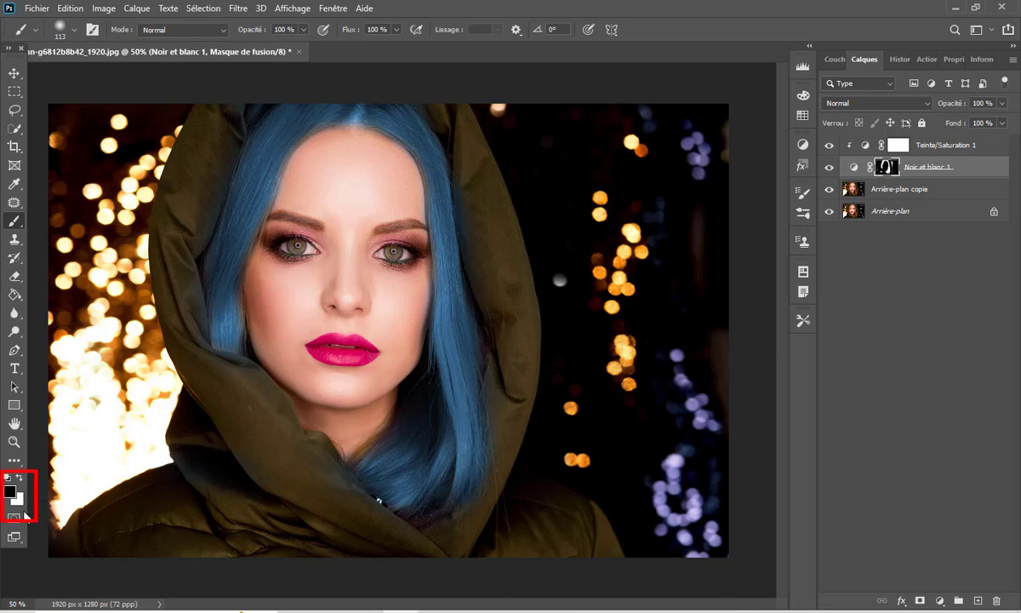
Swap the colours so white is the foreground painting colour
click(20, 480)
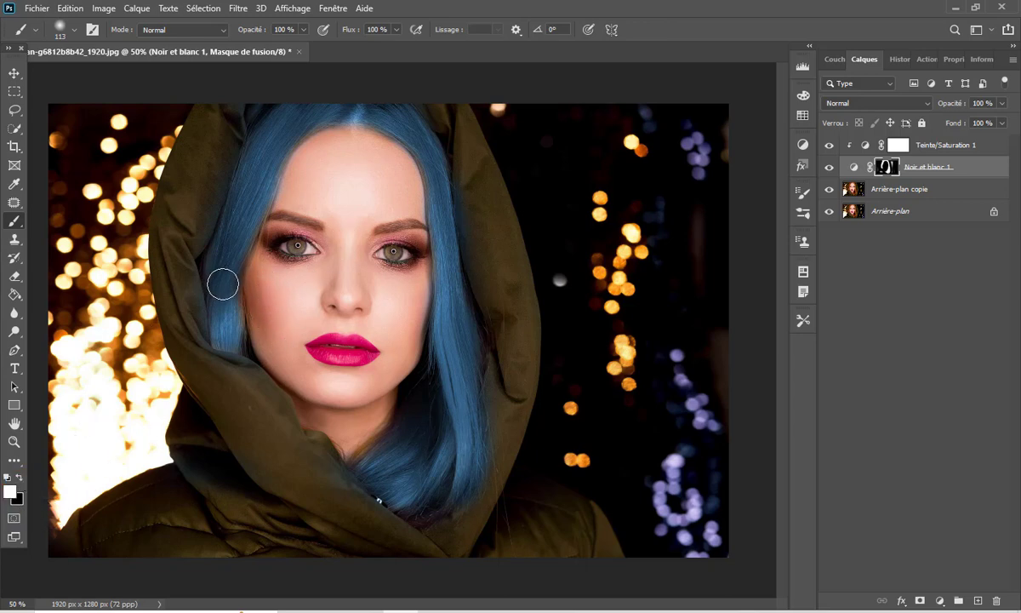